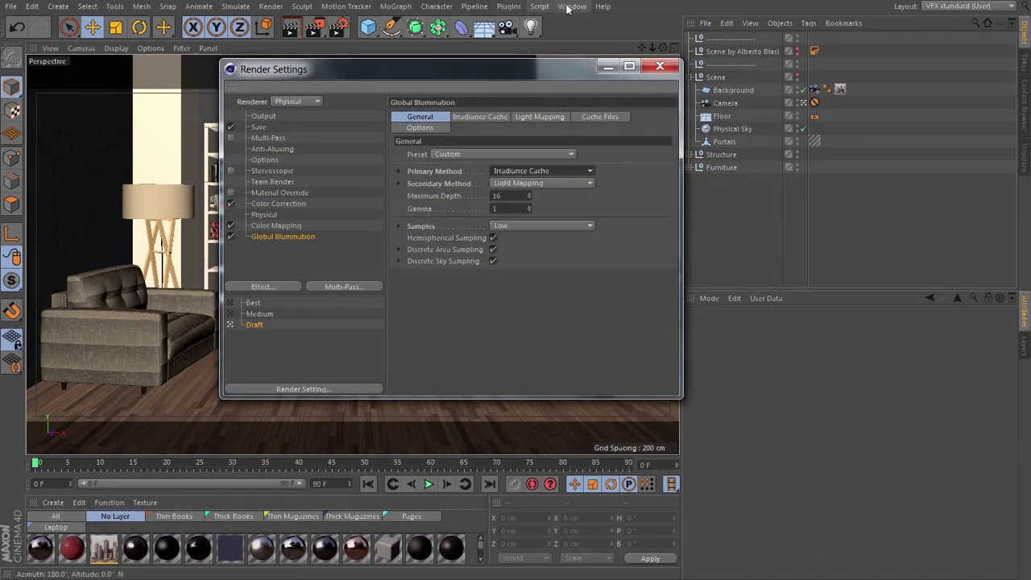
Step: Open the Picture Viewer from the Window menu and enlarge it to show render history
click(572, 6)
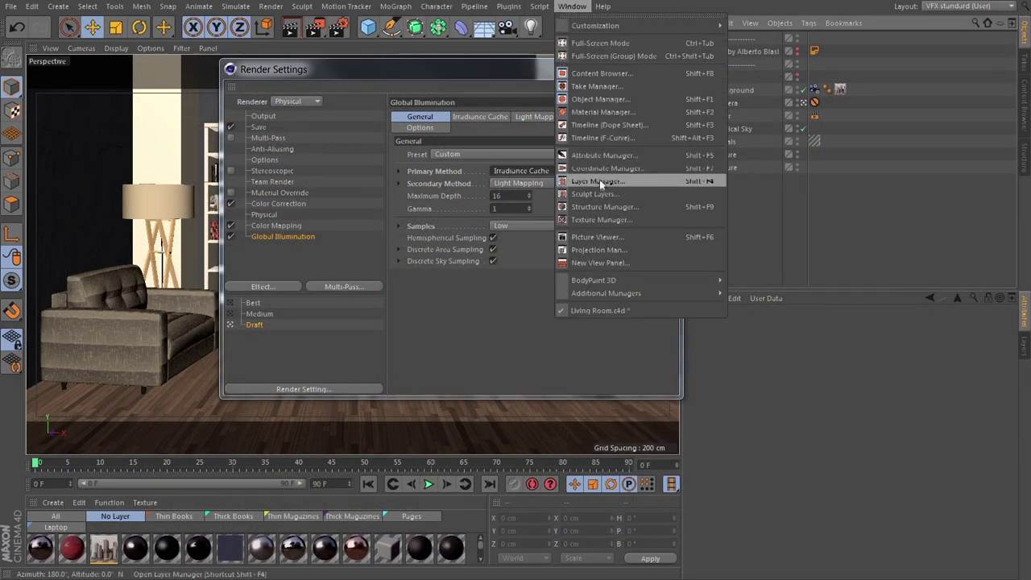
click(596, 237)
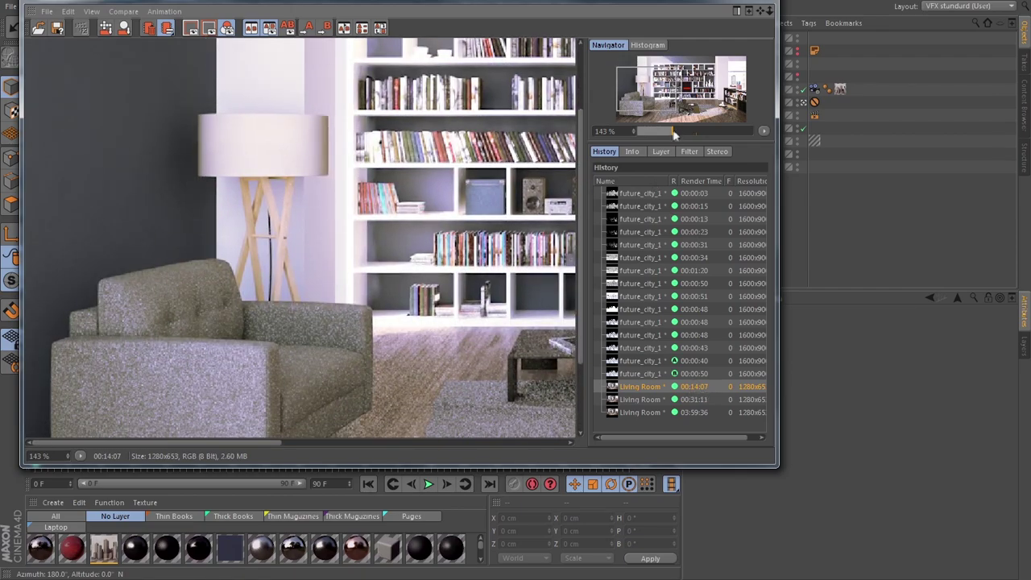
drag(778, 466, 1008, 561)
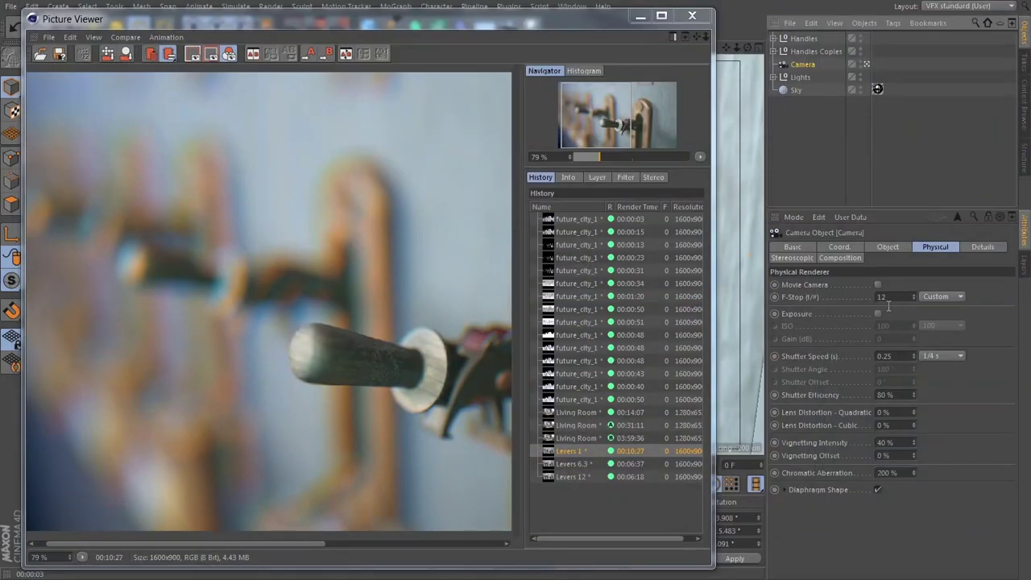
Step: Display the Levers 12 history render, then pan and zoom out on the purple effect render
click(568, 476)
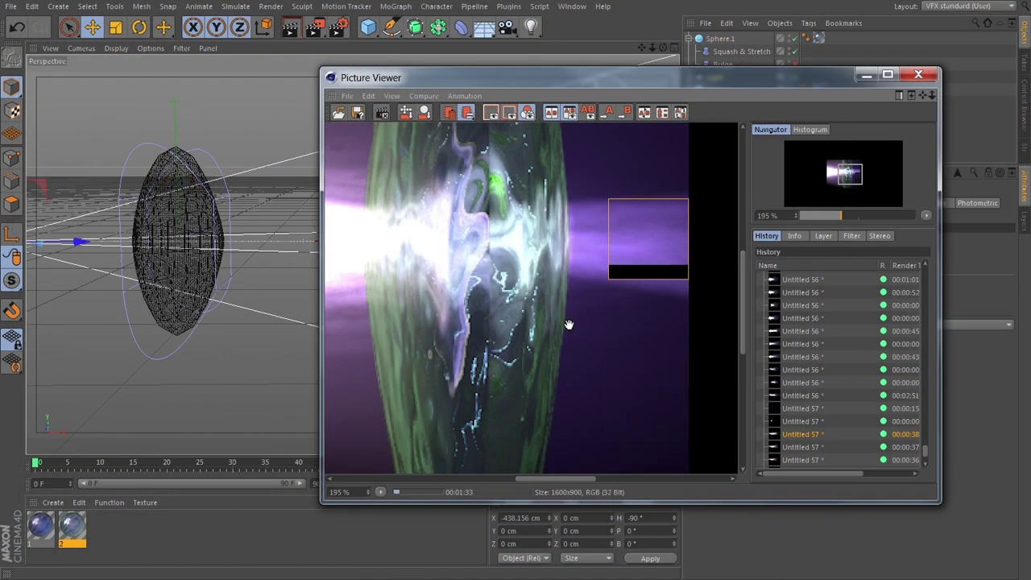
drag(567, 324, 592, 347)
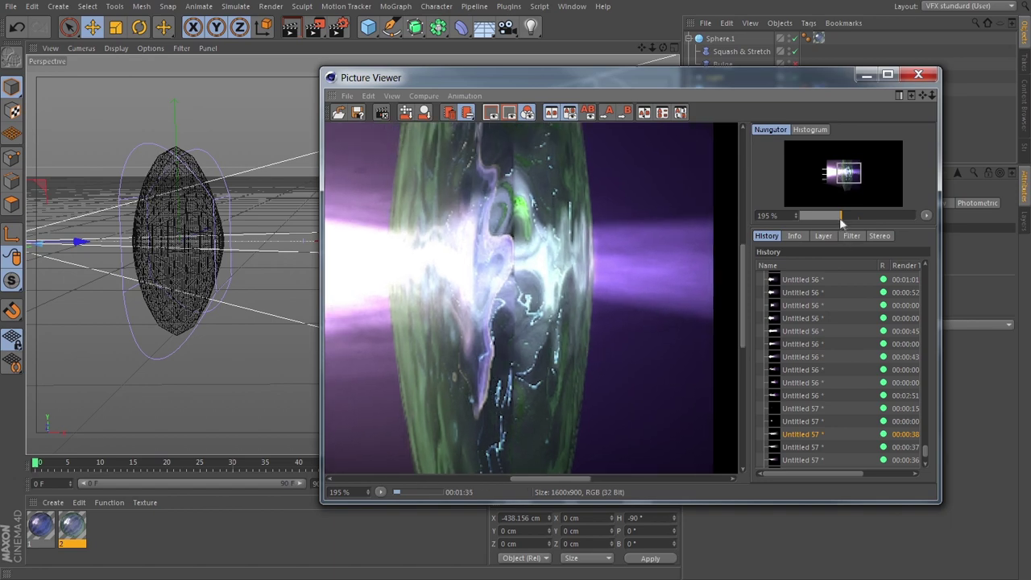
drag(842, 217, 830, 217)
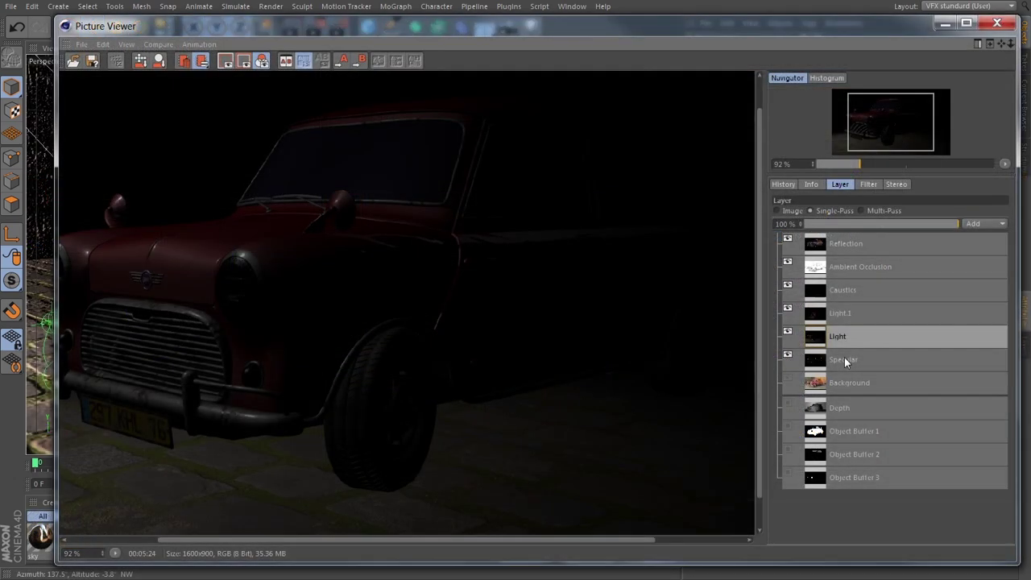
Step: View the car's Specular, Background and Depth layers in turn, finishing on Depth
click(845, 361)
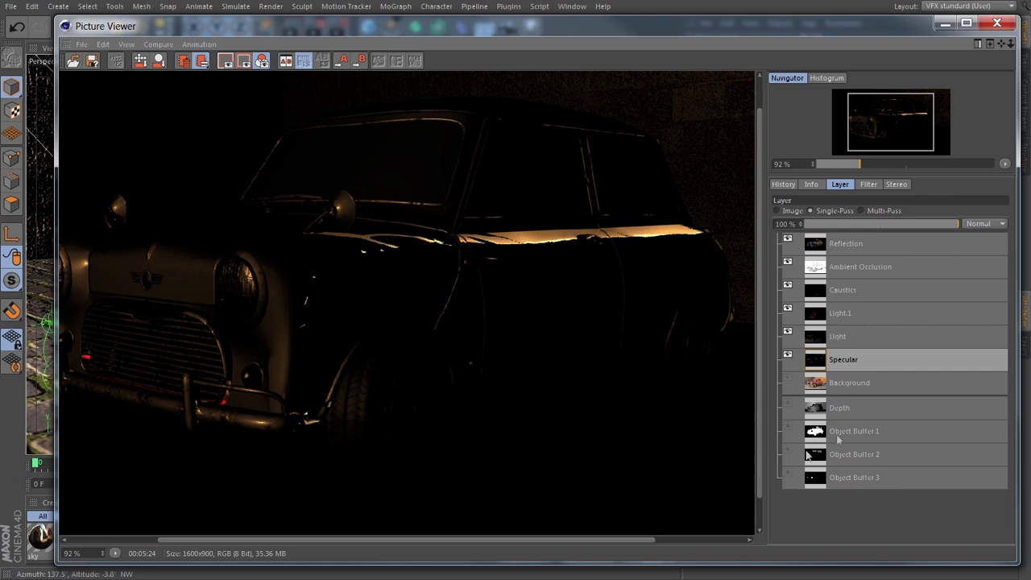
click(855, 385)
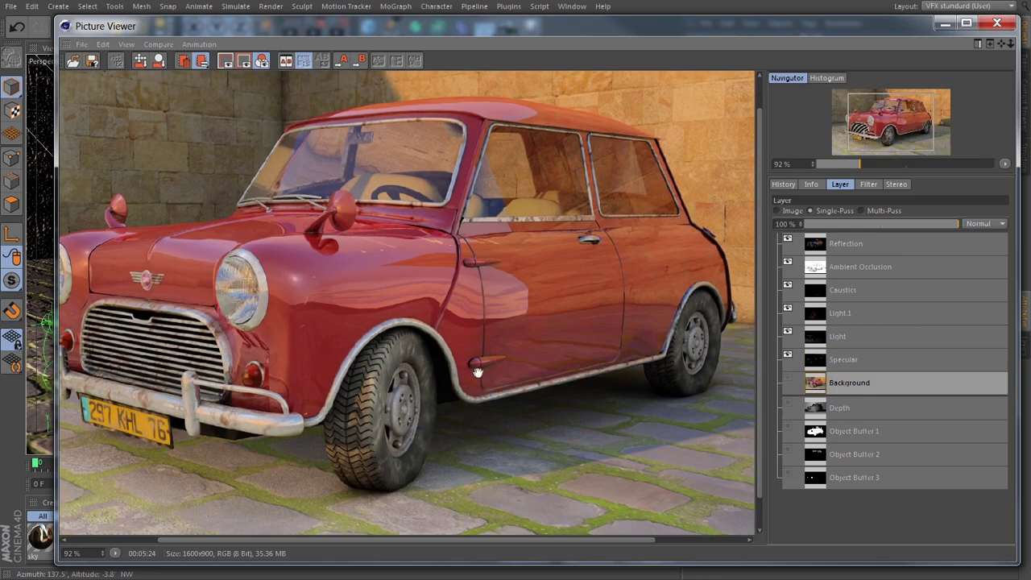
click(845, 409)
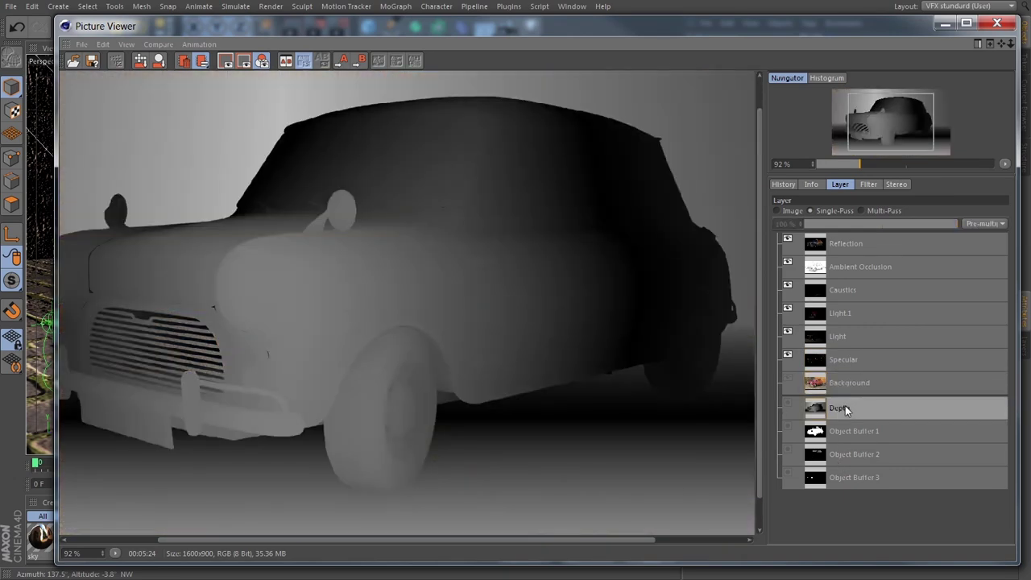